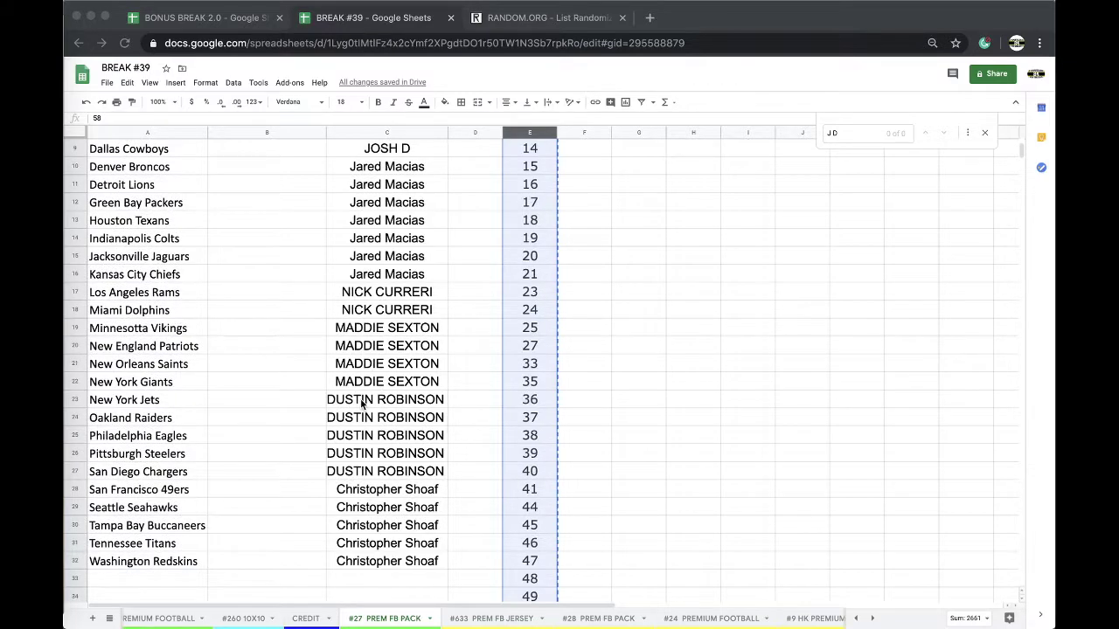
# Copy the participant names in column C of the #27 PREM FB PACK sheet.
pyautogui.scroll(-3, 365, 461)
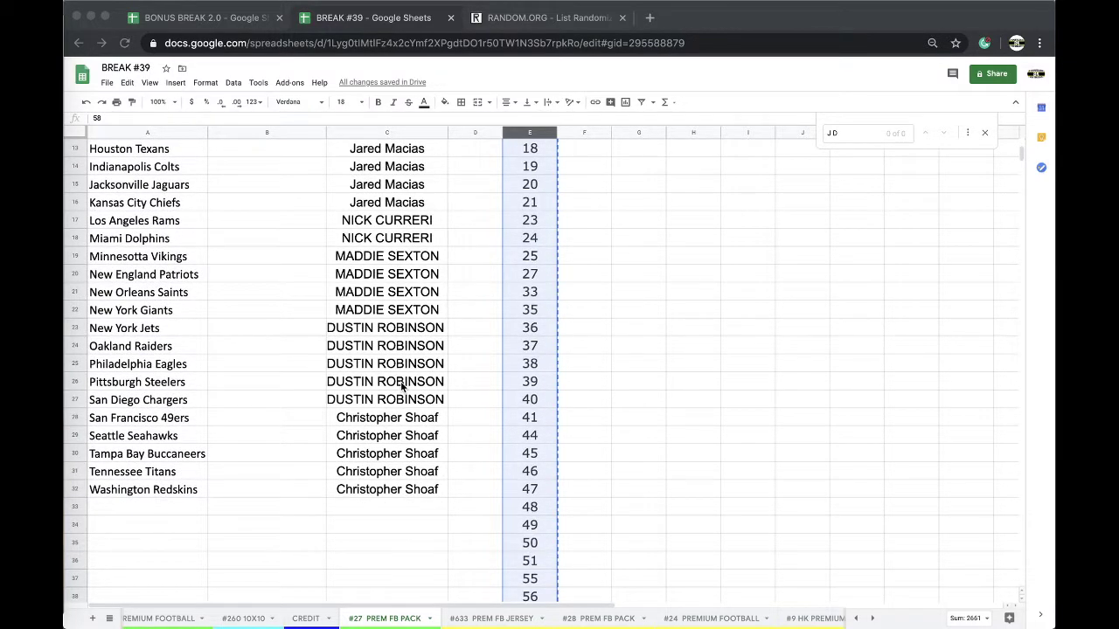
pyautogui.scroll(9, 401, 387)
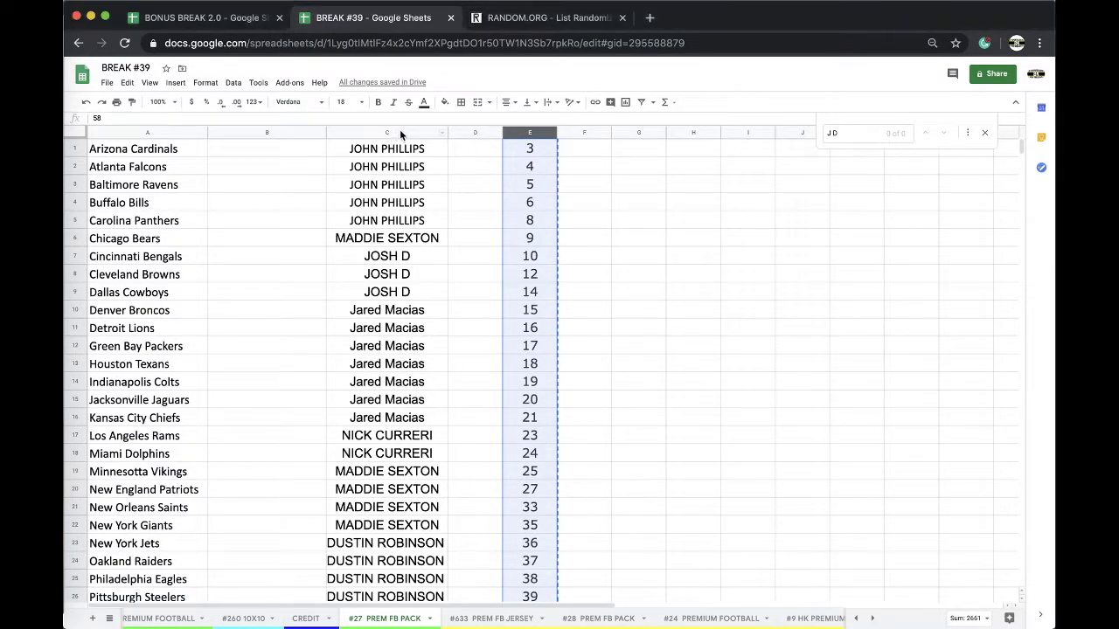
pyautogui.click(401, 134)
# Switch to RANDOM.ORG, open a fresh List Randomizer form, paste the copied participant names and randomize them.
pyautogui.click(512, 19)
pyautogui.click(478, 39)
pyautogui.press('Return')
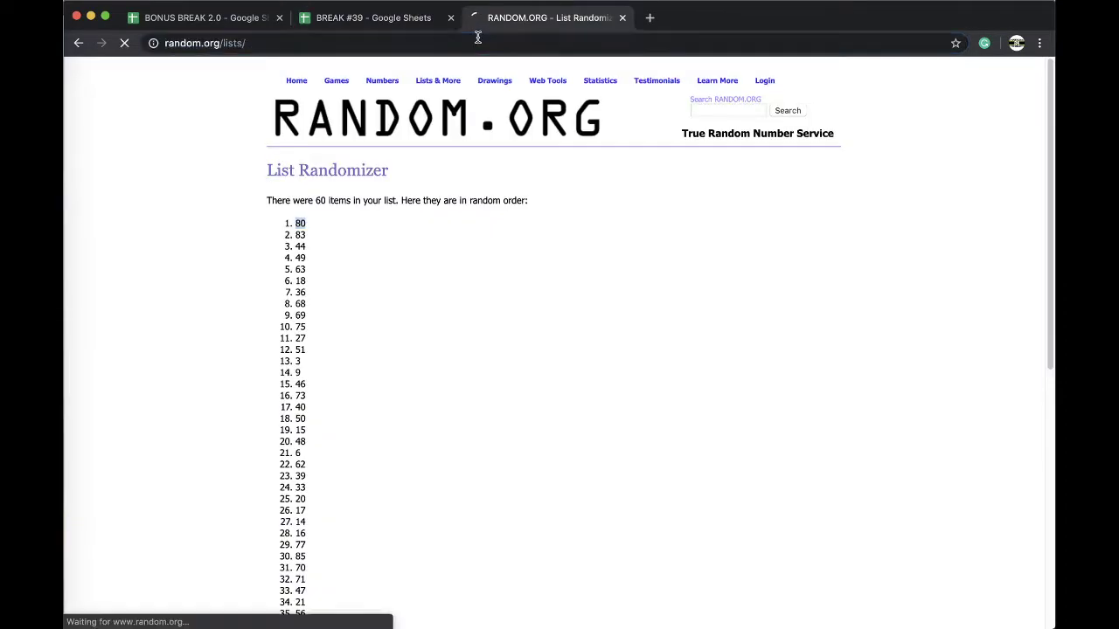
pyautogui.click(452, 328)
pyautogui.click(298, 488)
# Randomize the participant list again until it has been shuffled five times in total.
pyautogui.scroll(-3, 279, 516)
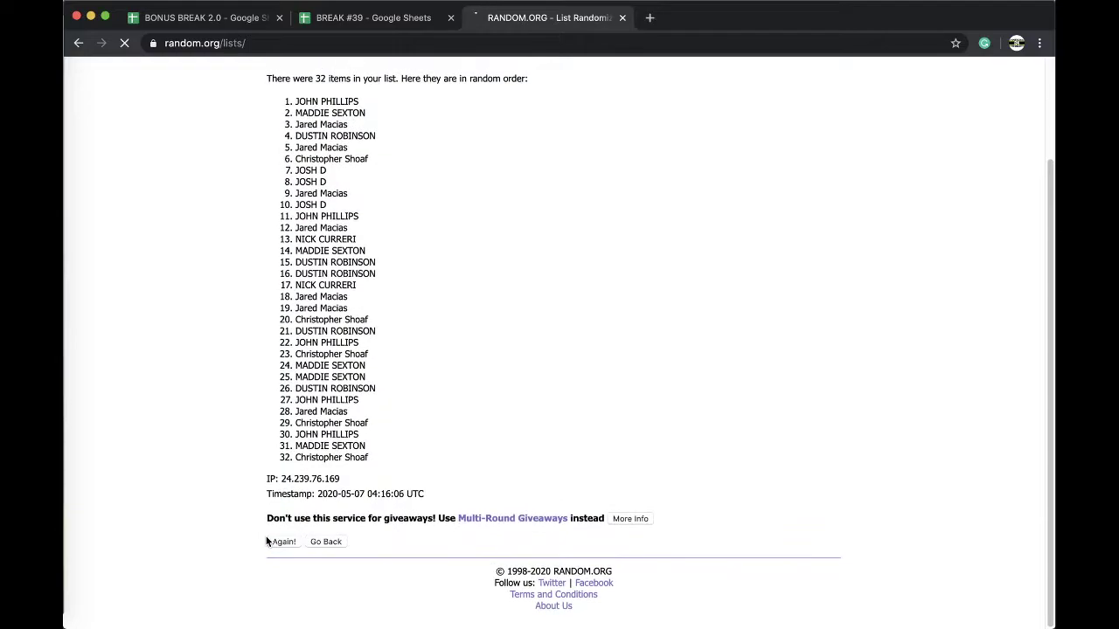
pyautogui.click(267, 541)
pyautogui.click(290, 539)
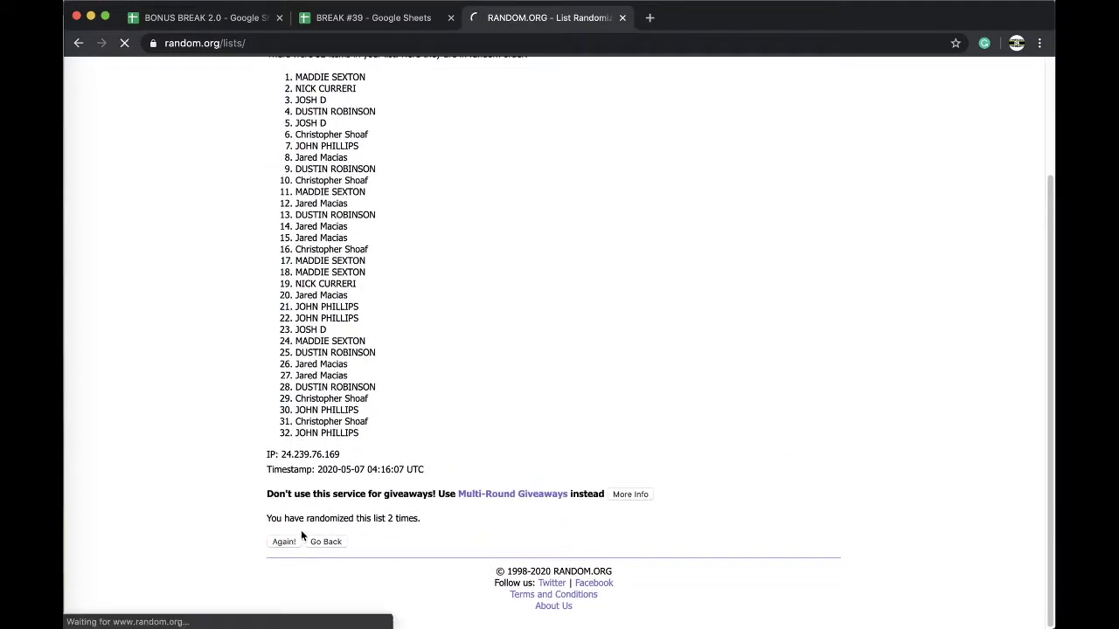
pyautogui.click(291, 539)
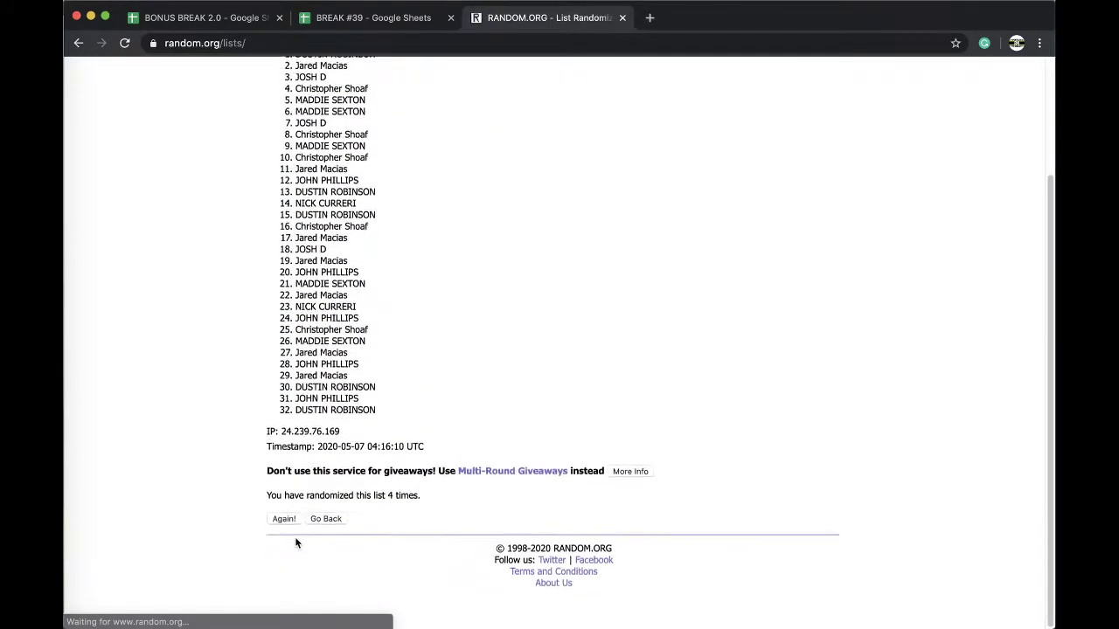
pyautogui.click(281, 540)
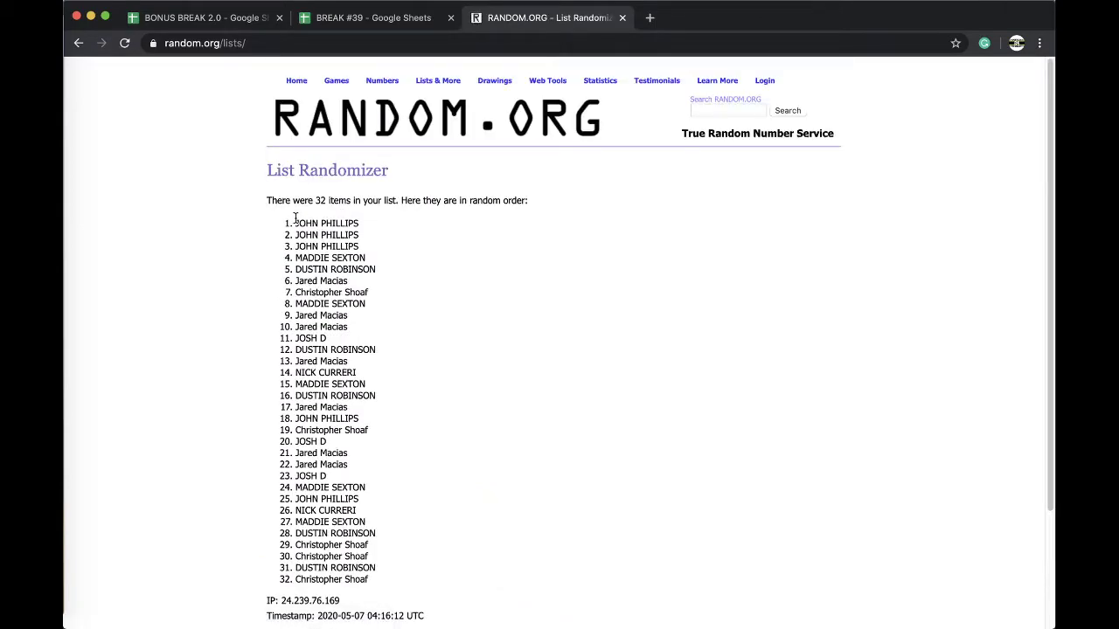
# Copy all 32 names of the randomized list and paste them into the BREAK #39 spreadsheet starting at cell B1.
pyautogui.moveTo(295, 221); pyautogui.dragTo(380, 443)
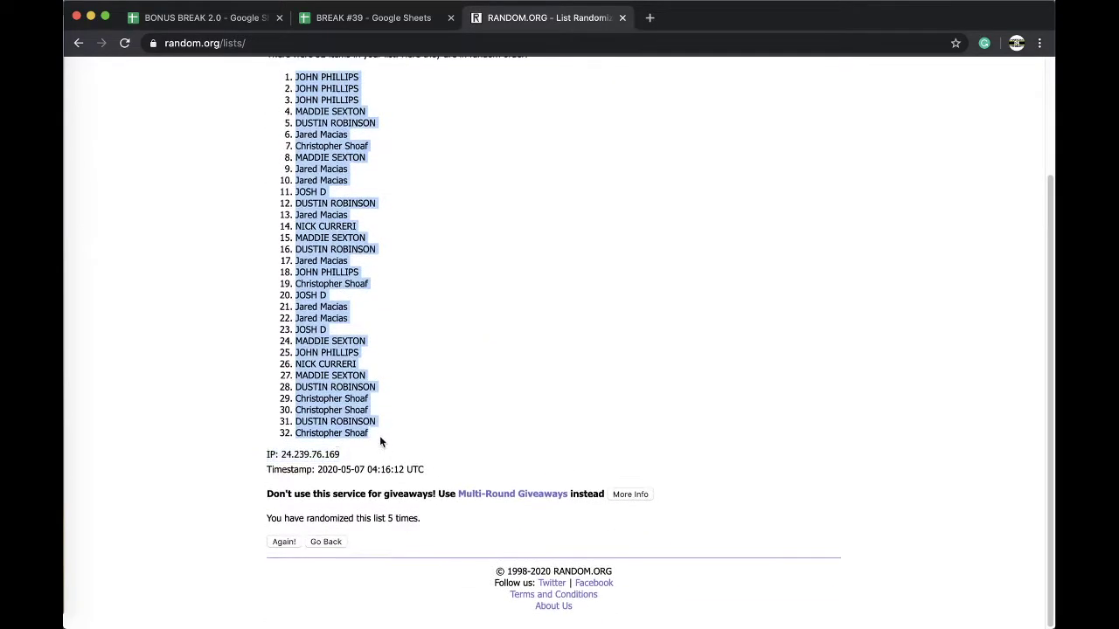
pyautogui.click(374, 18)
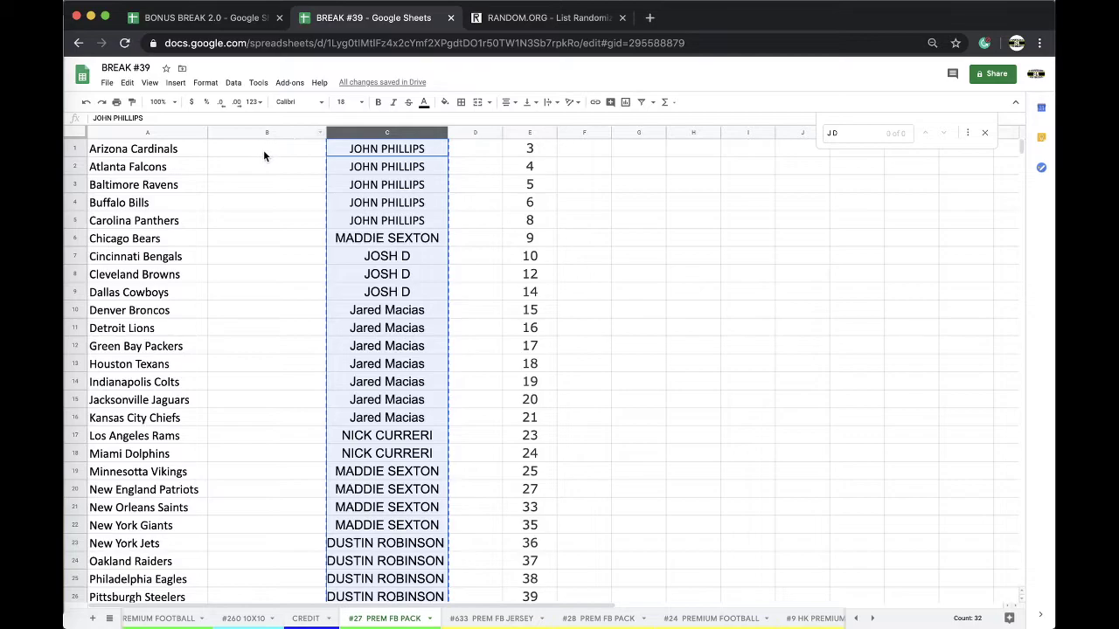
pyautogui.click(264, 150)
pyautogui.hotkey('ctrl', 'v')
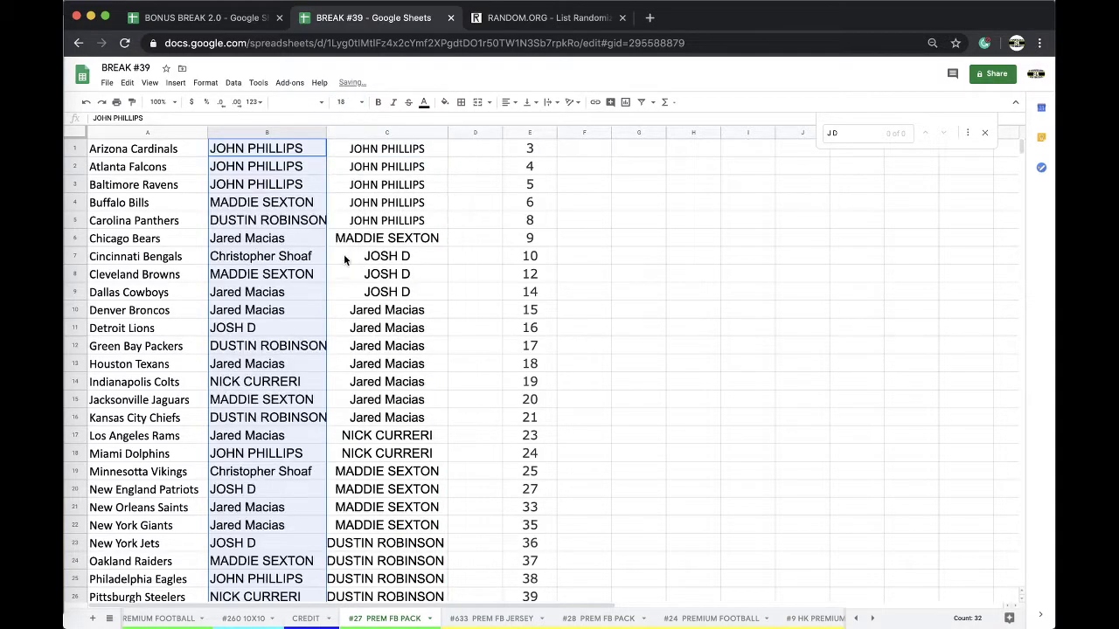
# Sort the sheet by column B from A to Z and review the teams assigned to each participant.
pyautogui.click(233, 82)
pyautogui.click(242, 102)
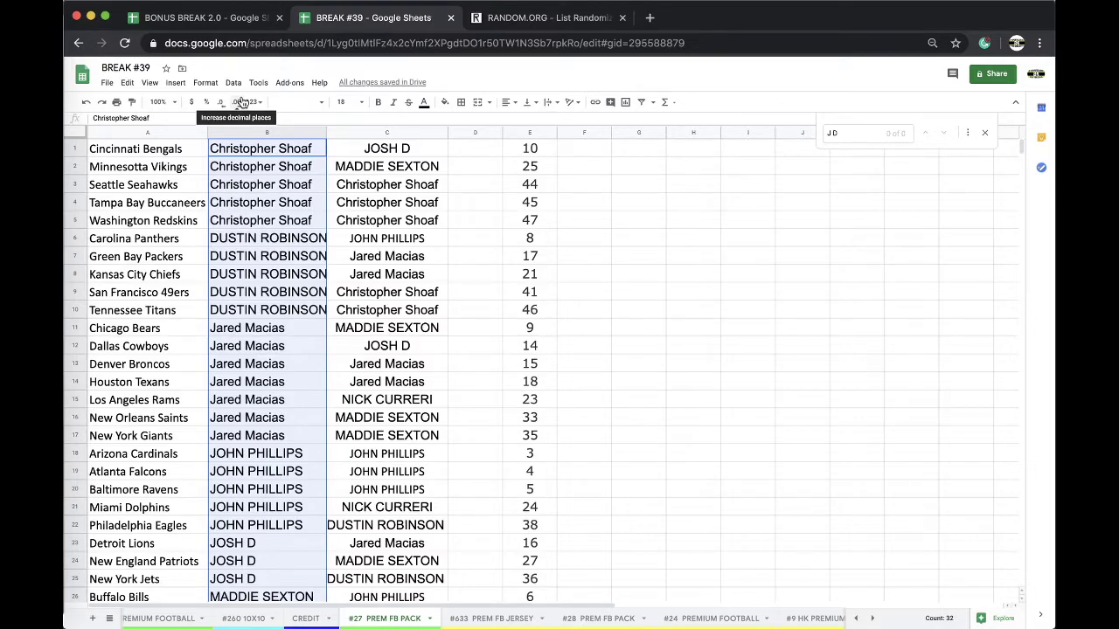
pyautogui.click(254, 171)
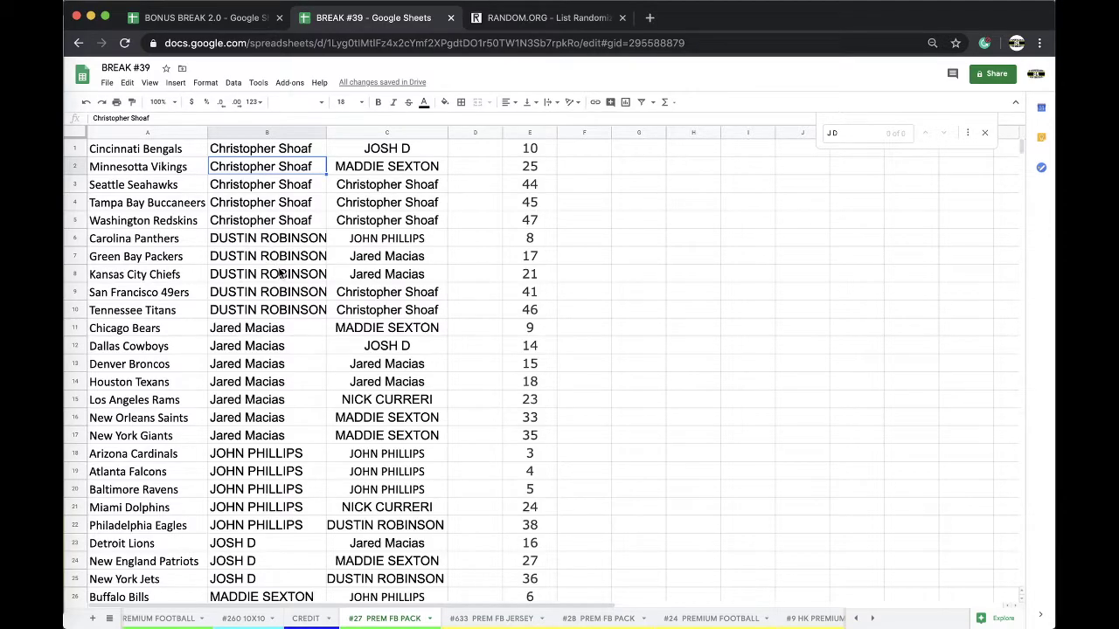
pyautogui.scroll(-3, 278, 266)
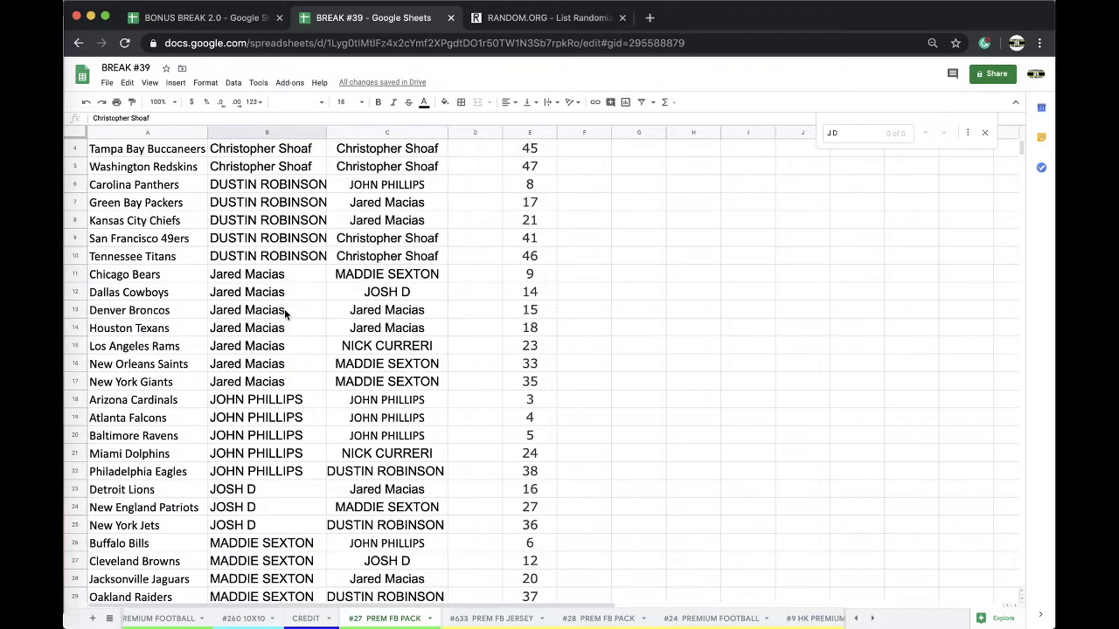
pyautogui.scroll(-1, 282, 317)
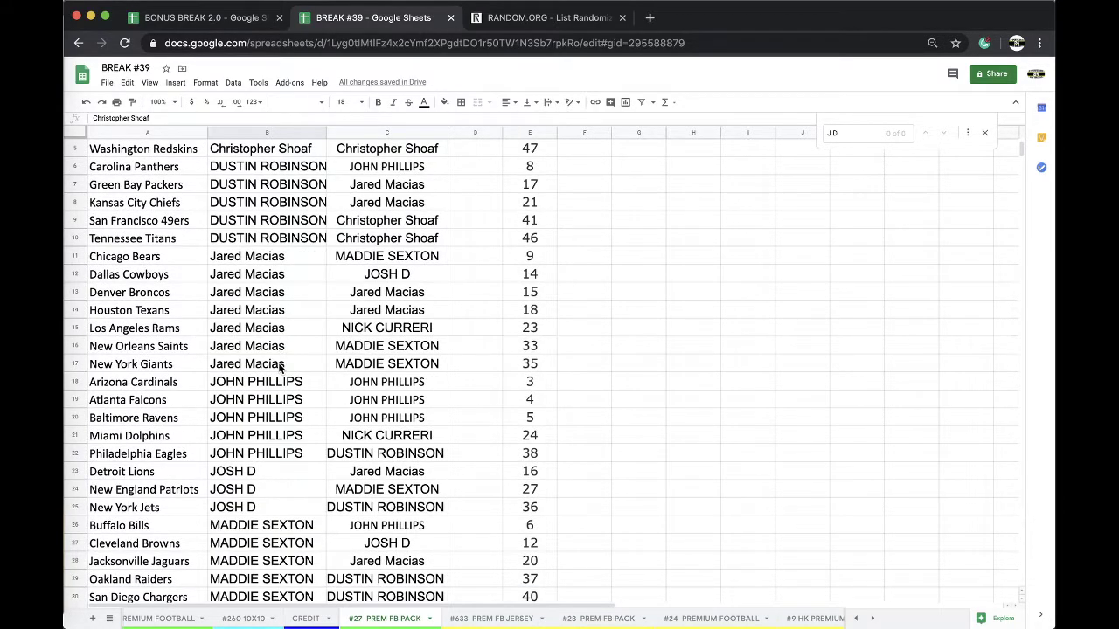
pyautogui.scroll(-3, 280, 368)
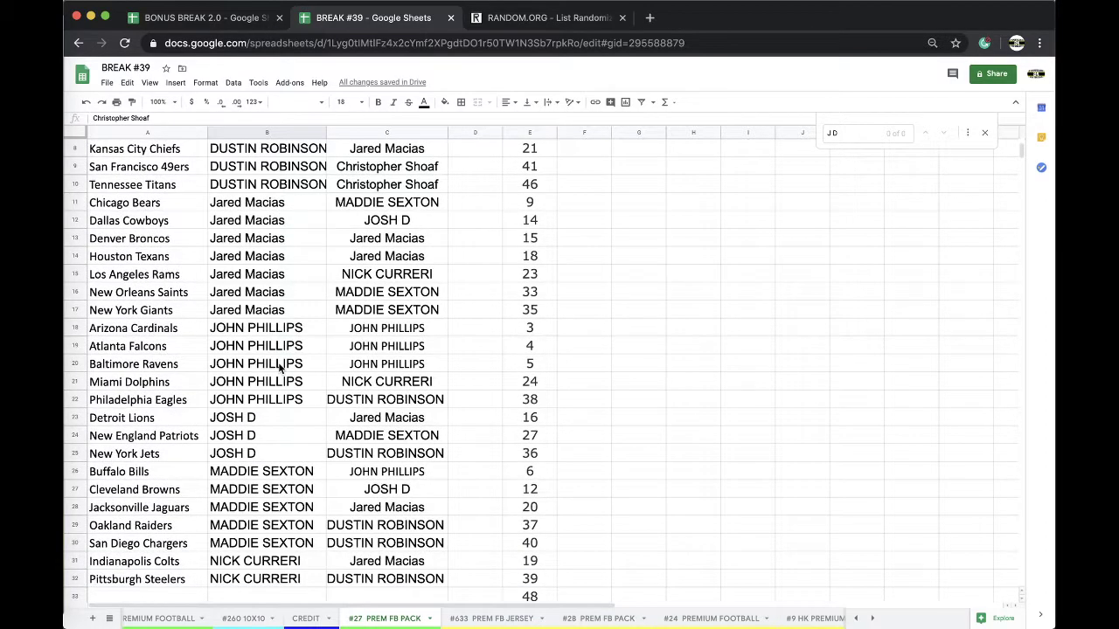
pyautogui.scroll(-3, 280, 368)
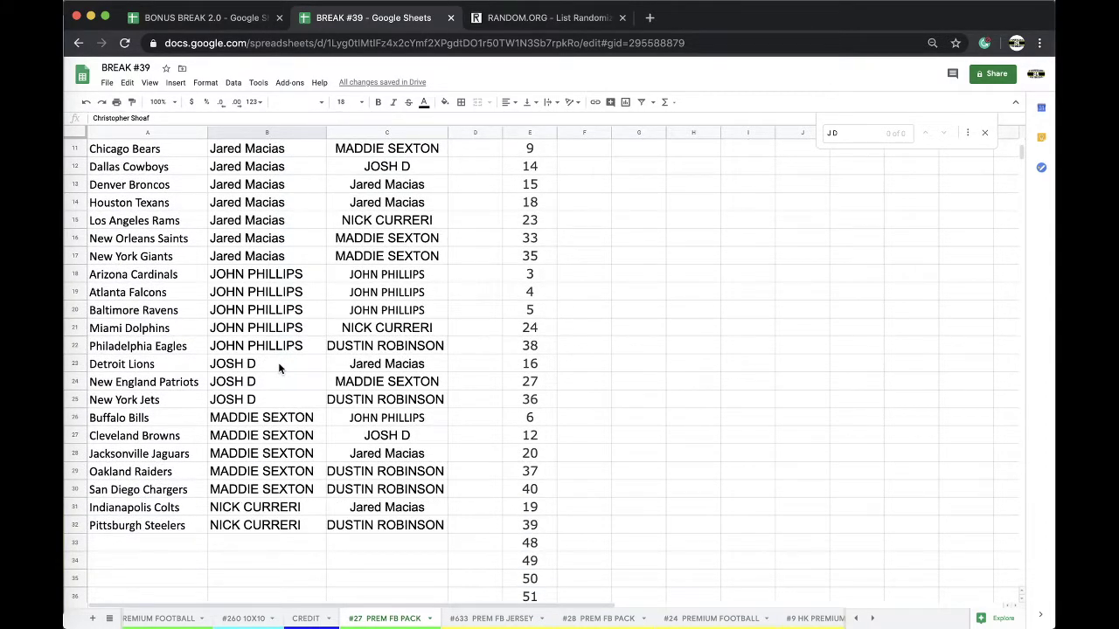
pyautogui.scroll(-2, 278, 368)
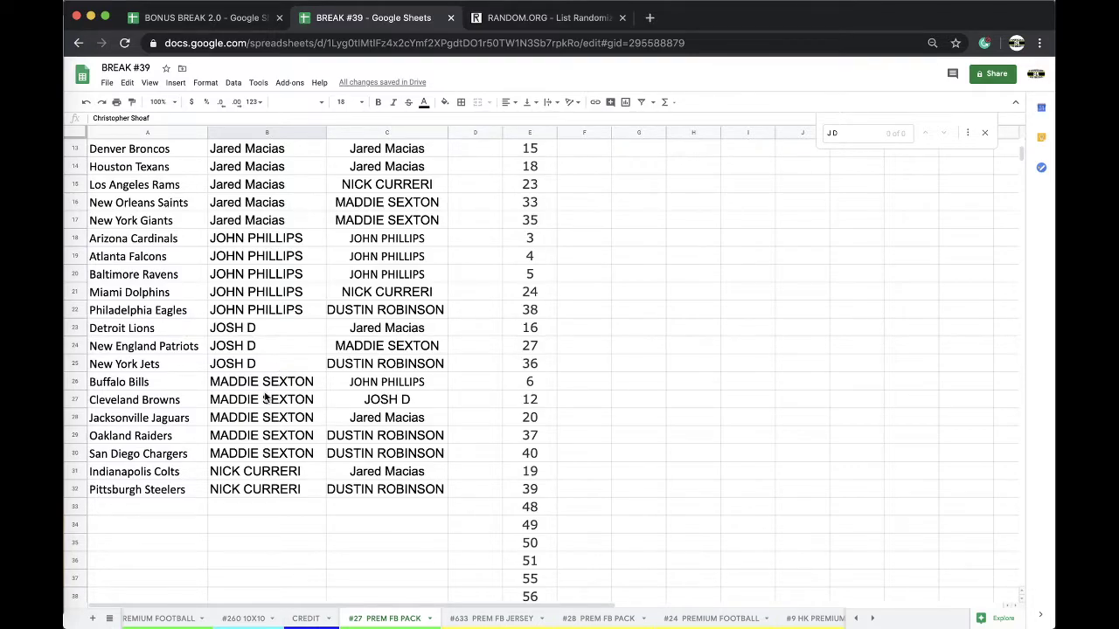
pyautogui.scroll(12, 265, 399)
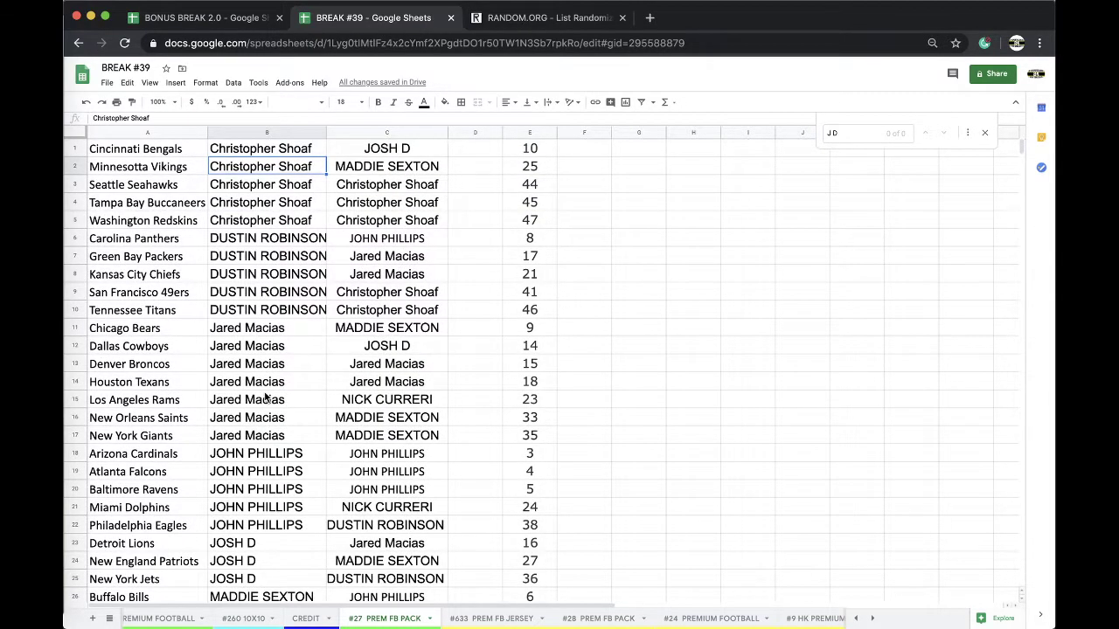
# Sort the sheet by column A from A to Z and check the participant assigned to each team.
pyautogui.click(148, 132)
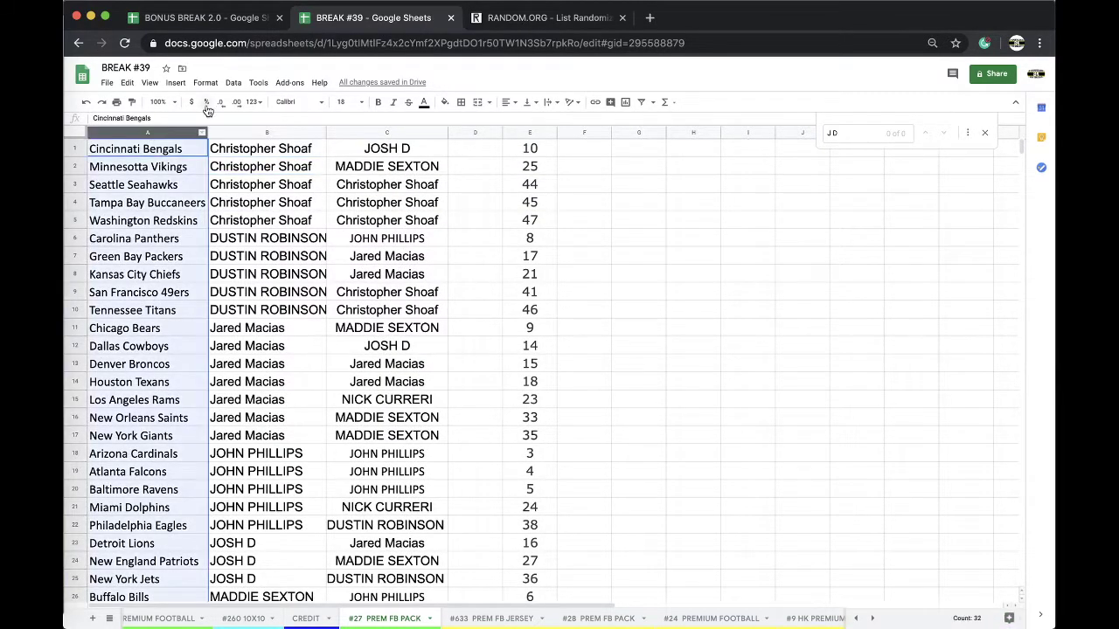
pyautogui.click(234, 82)
pyautogui.click(238, 103)
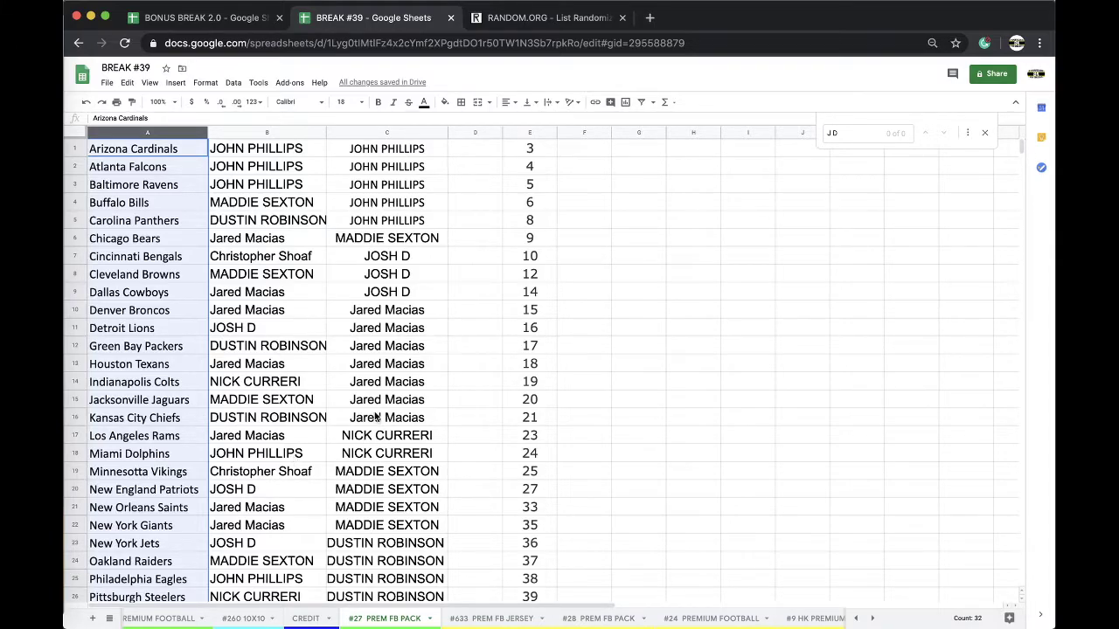
pyautogui.scroll(-5, 377, 417)
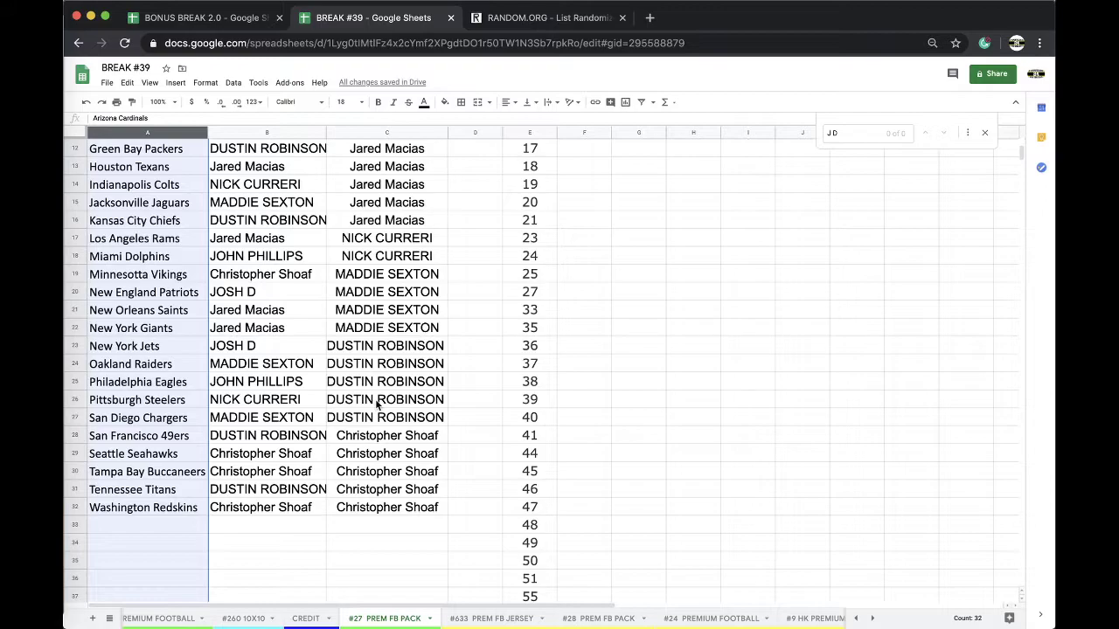
pyautogui.scroll(5, 377, 404)
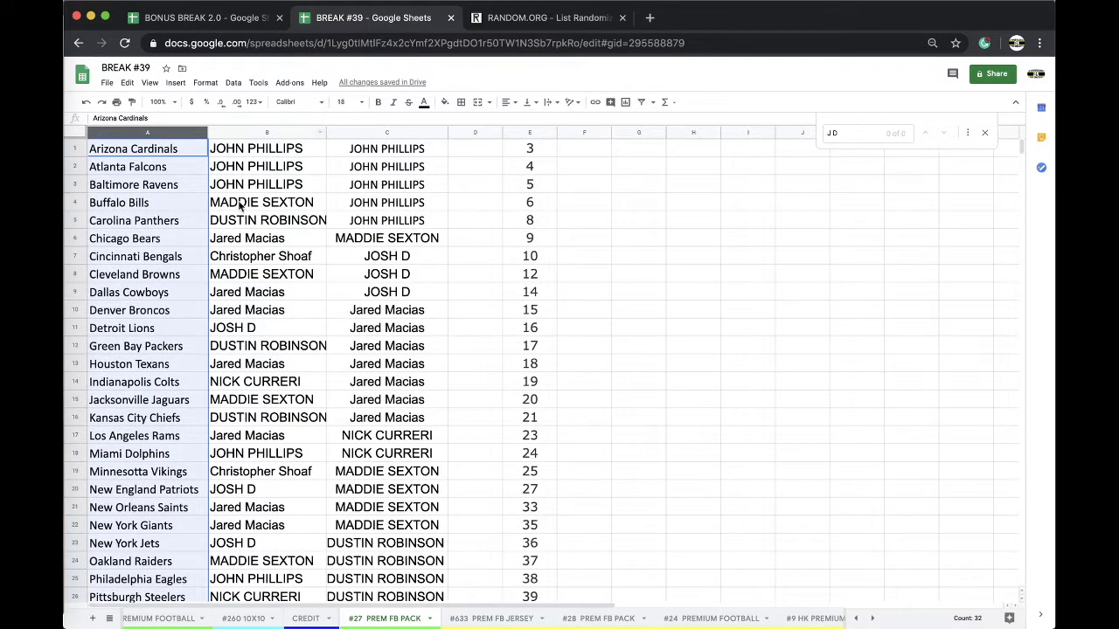
pyautogui.click(249, 257)
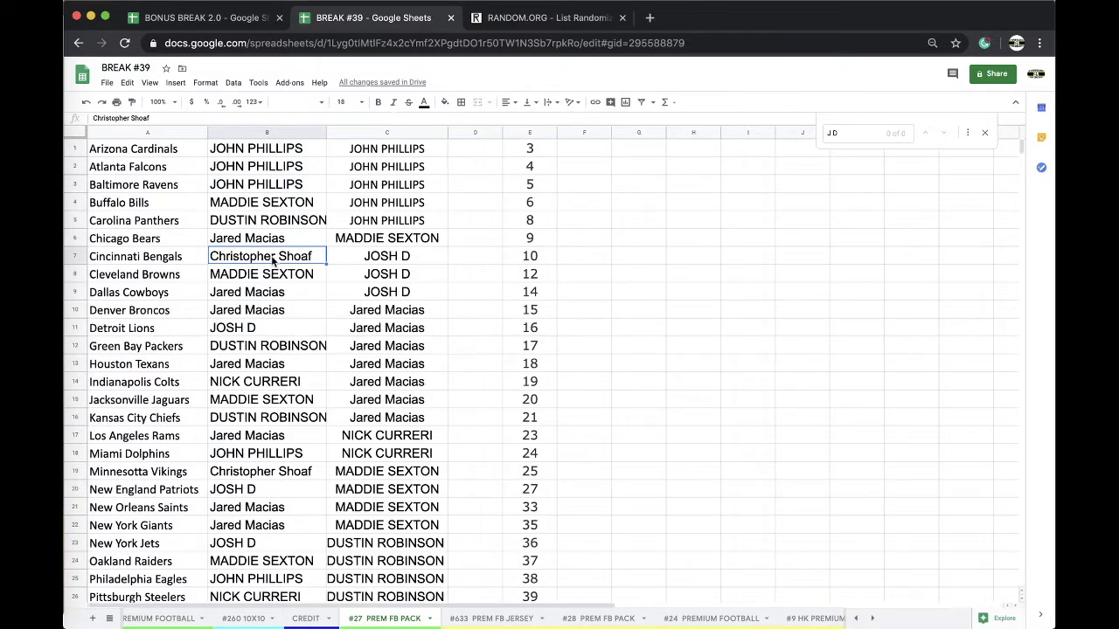
pyautogui.scroll(-3, 272, 259)
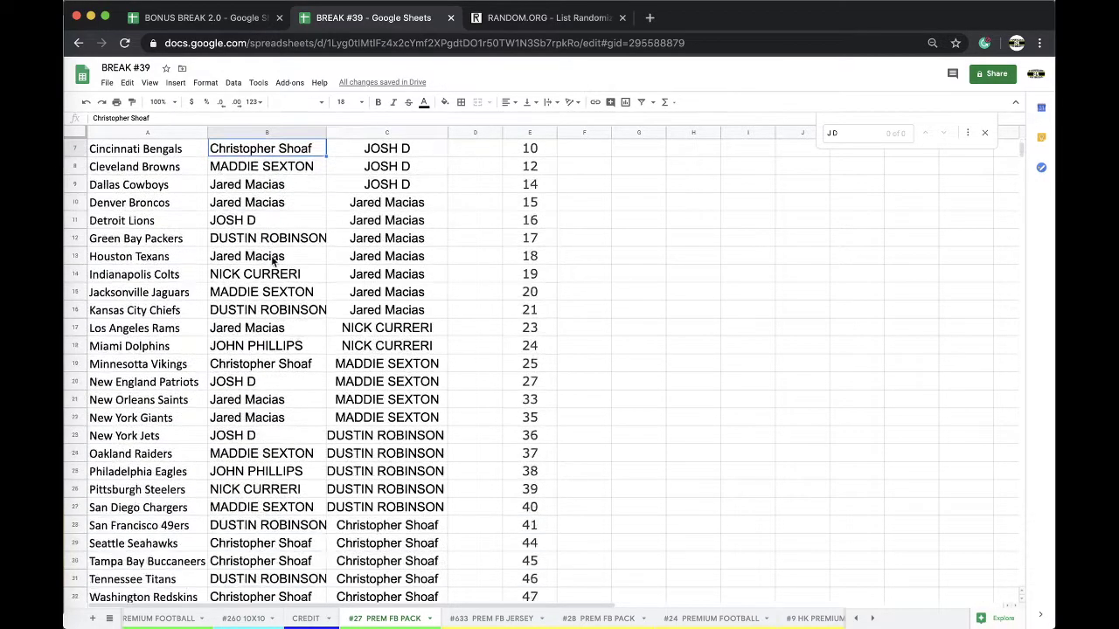